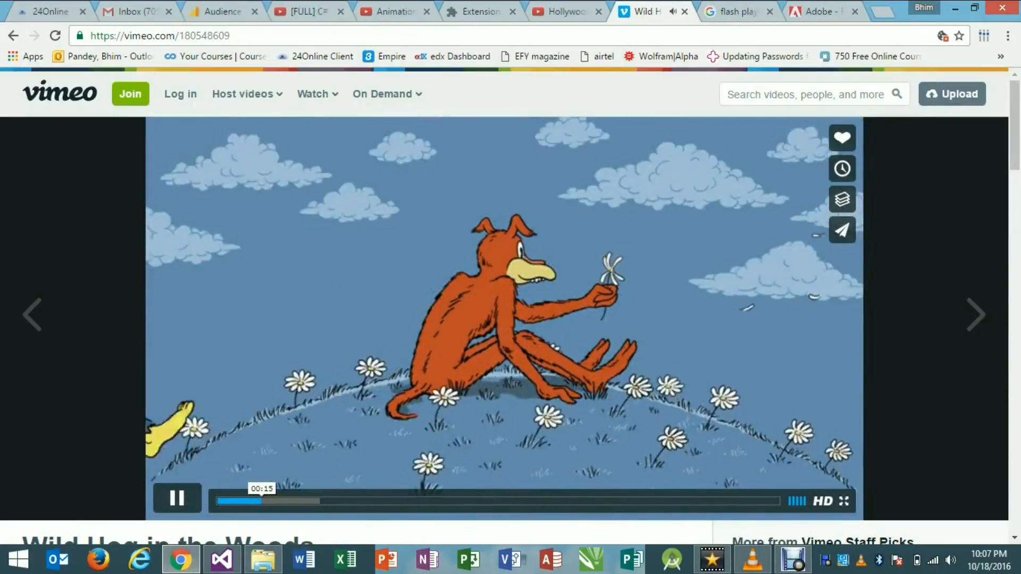
# Raise the volume during the Vimeo video and switch away from the Flash search tab.
pyautogui.press('XF86AudioRaiseVolume')
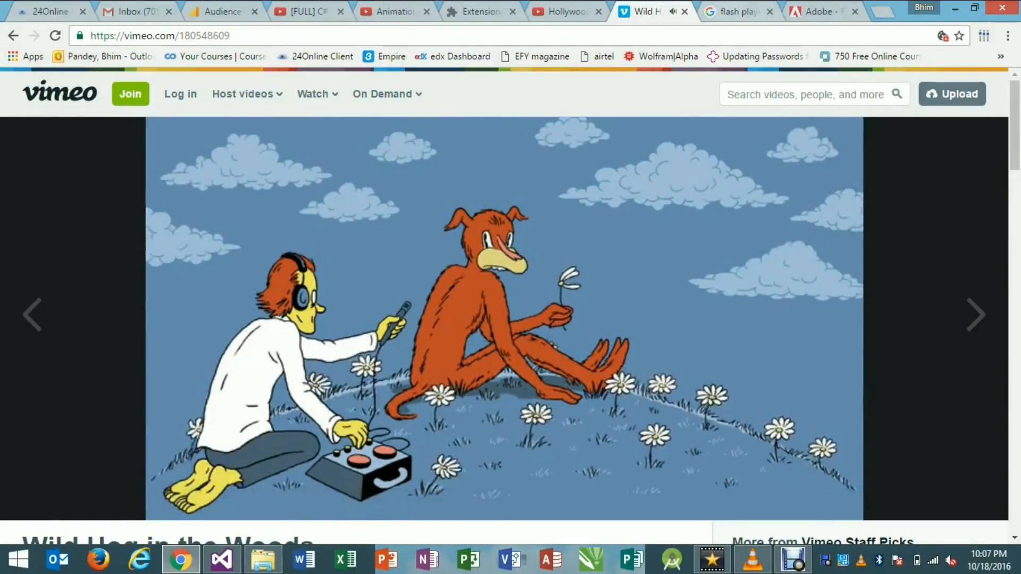
pyautogui.hotkey('ctrl', 'Tab')
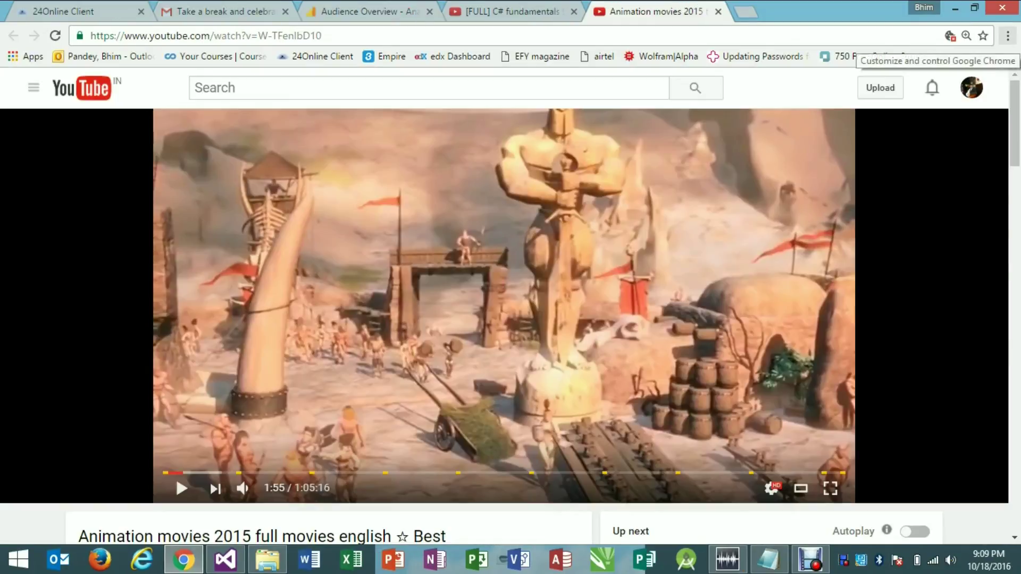
# Reach the installed Extensions page through Chrome's menu and Settings.
pyautogui.click(1007, 36)
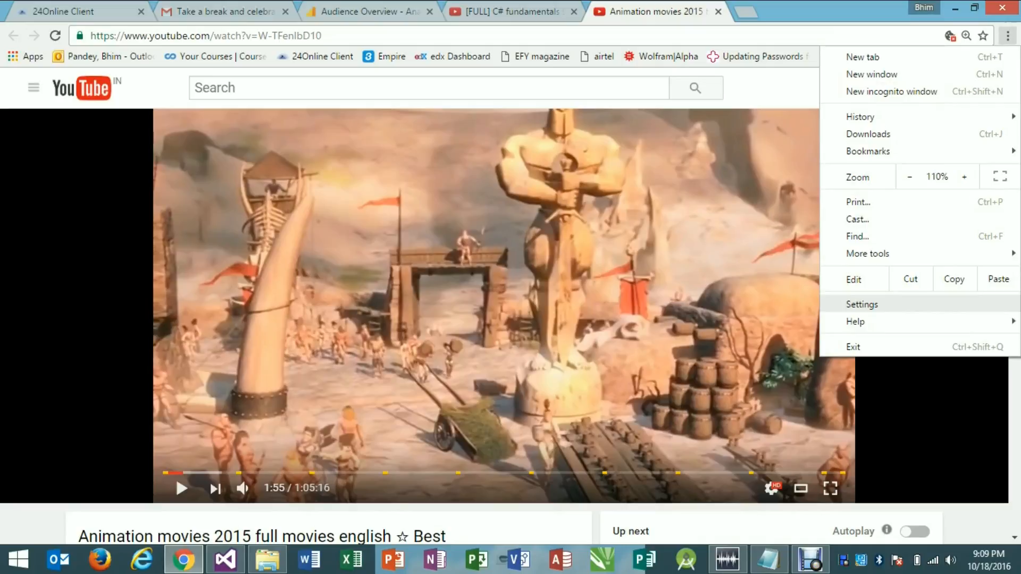
pyautogui.click(862, 303)
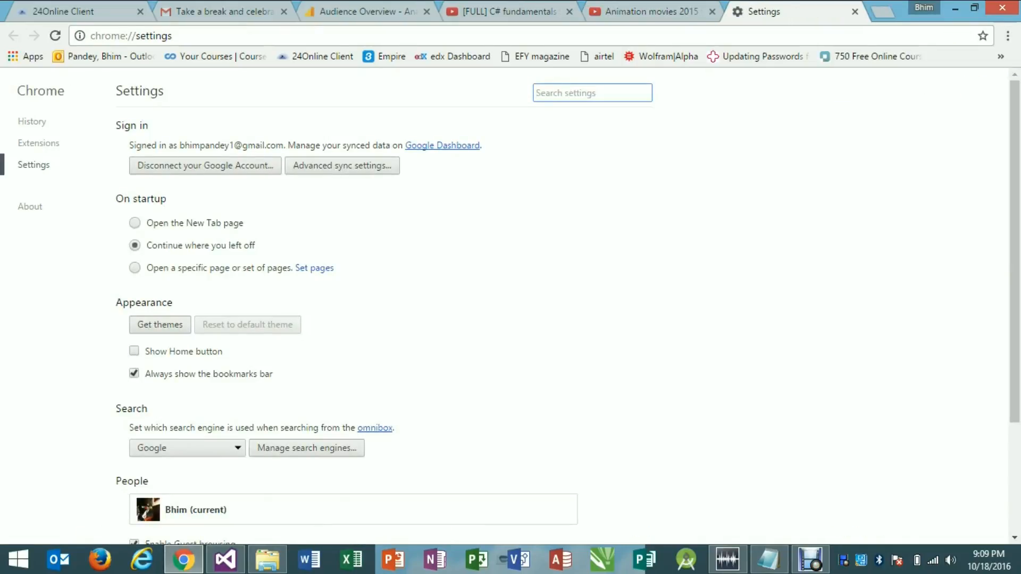
pyautogui.click(38, 143)
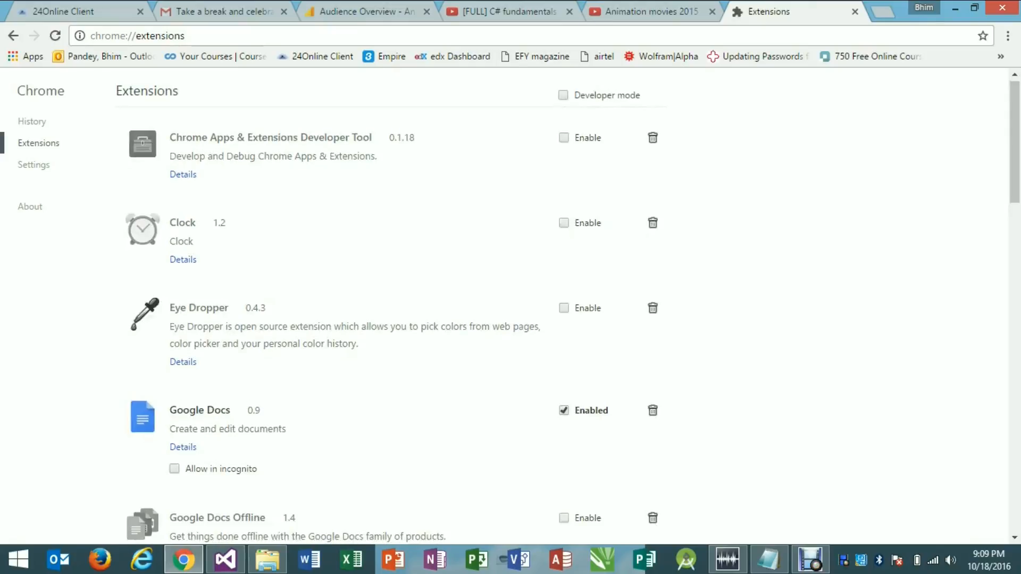
pyautogui.scroll(-3, 511, 319)
pyautogui.scroll(-2, 511, 319)
pyautogui.scroll(-3, 511, 319)
pyautogui.scroll(-3, 511, 320)
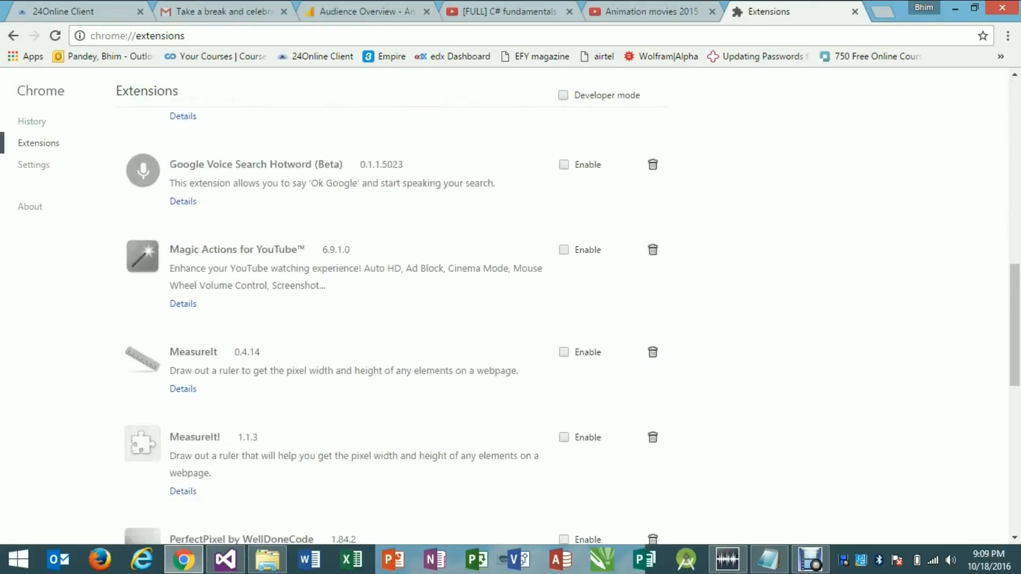
pyautogui.scroll(-3, 510, 319)
pyautogui.scroll(-3, 511, 319)
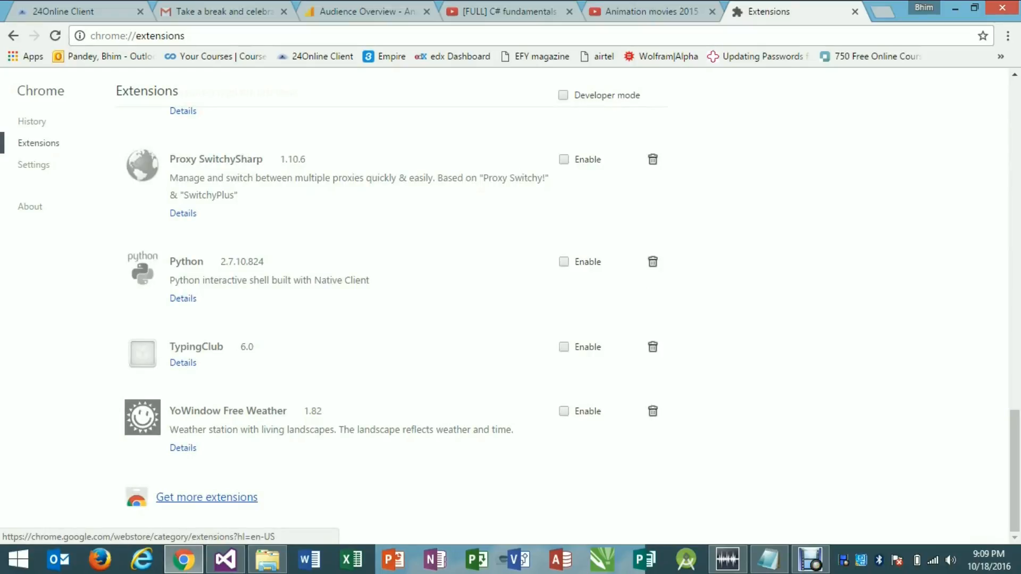
# Search the Chrome Web Store catalogue for 'Audio EQ'.
pyautogui.click(206, 496)
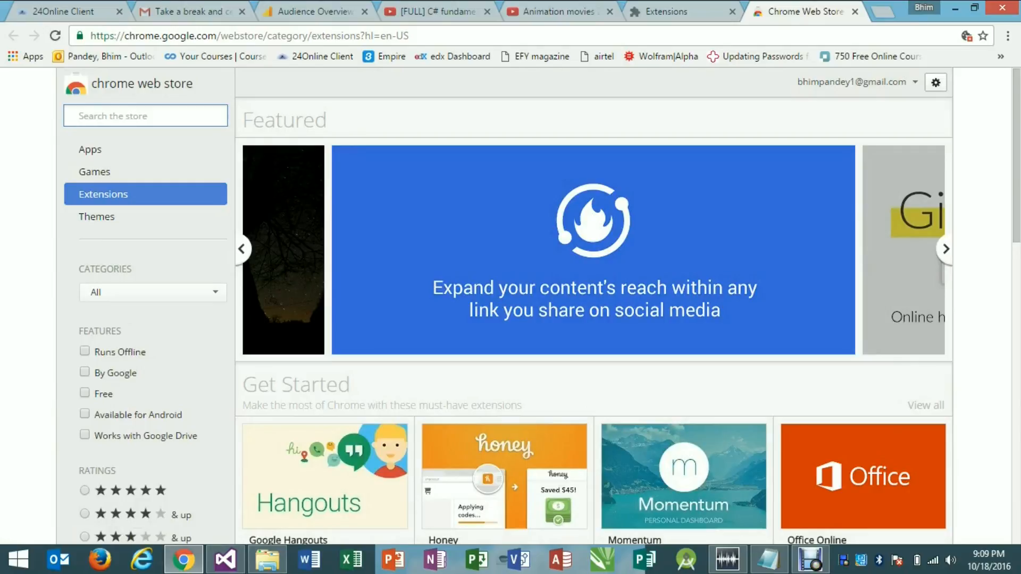
pyautogui.write('A')
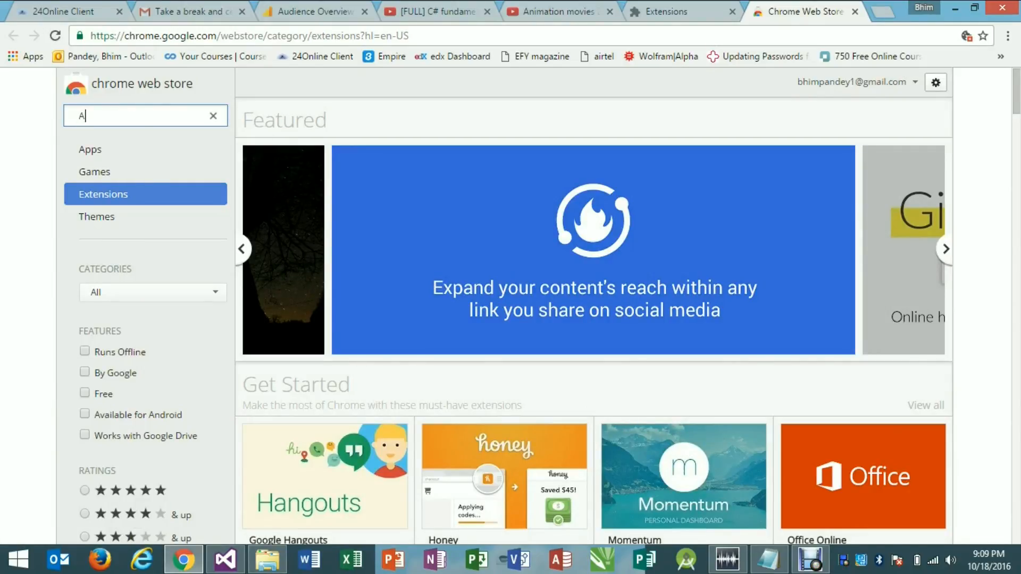
pyautogui.write('udio')
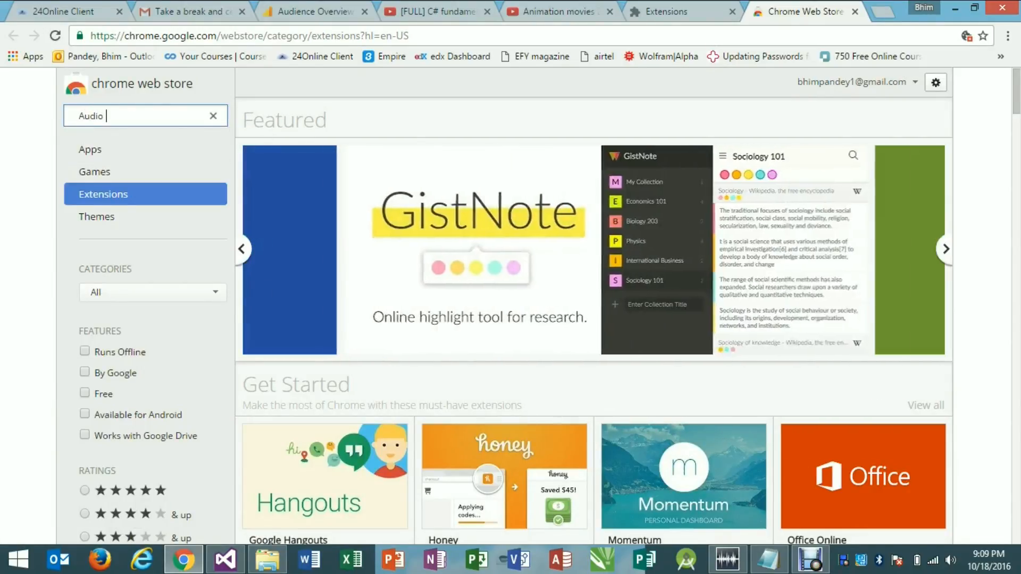
pyautogui.write(' EQ')
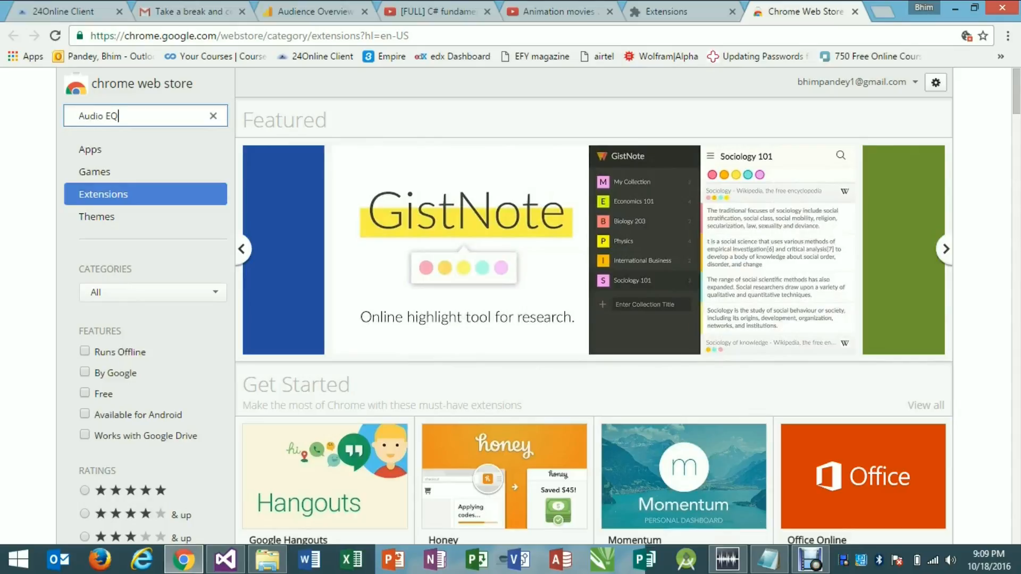
pyautogui.press('Return')
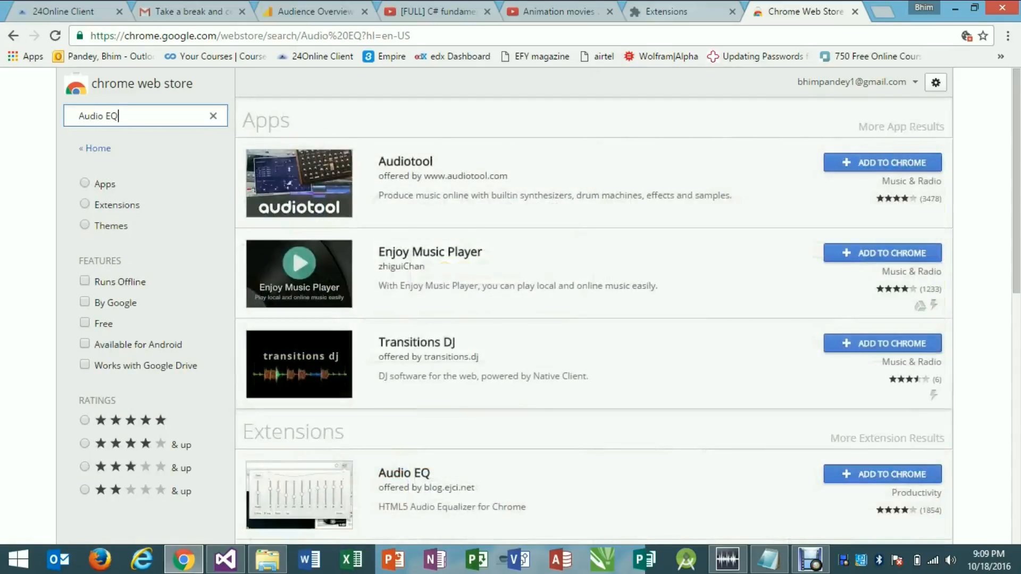
pyautogui.scroll(-4, 558, 319)
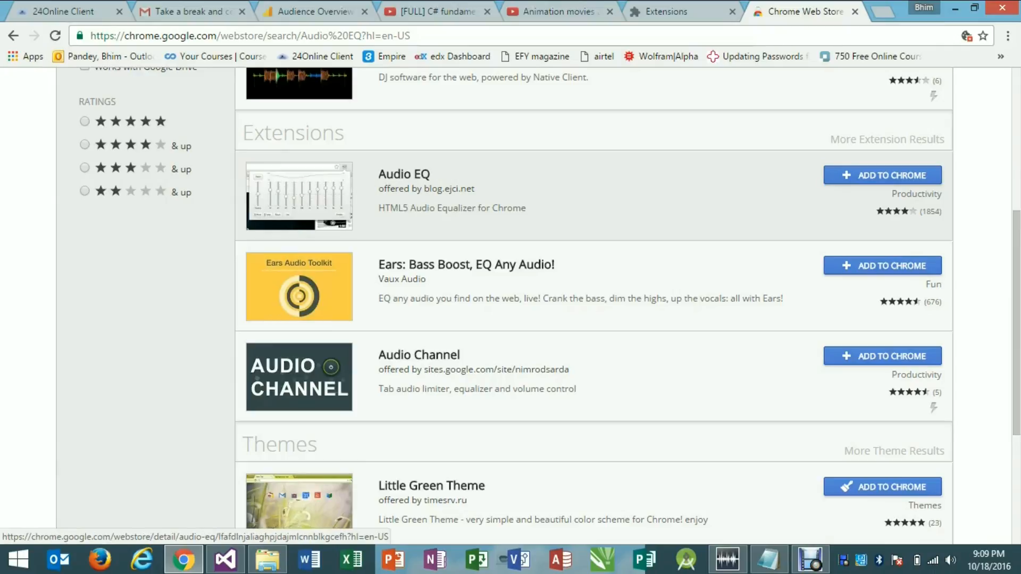
# Add Audio EQ to Chrome, confirm the install and dismiss the added notice.
pyautogui.click(882, 175)
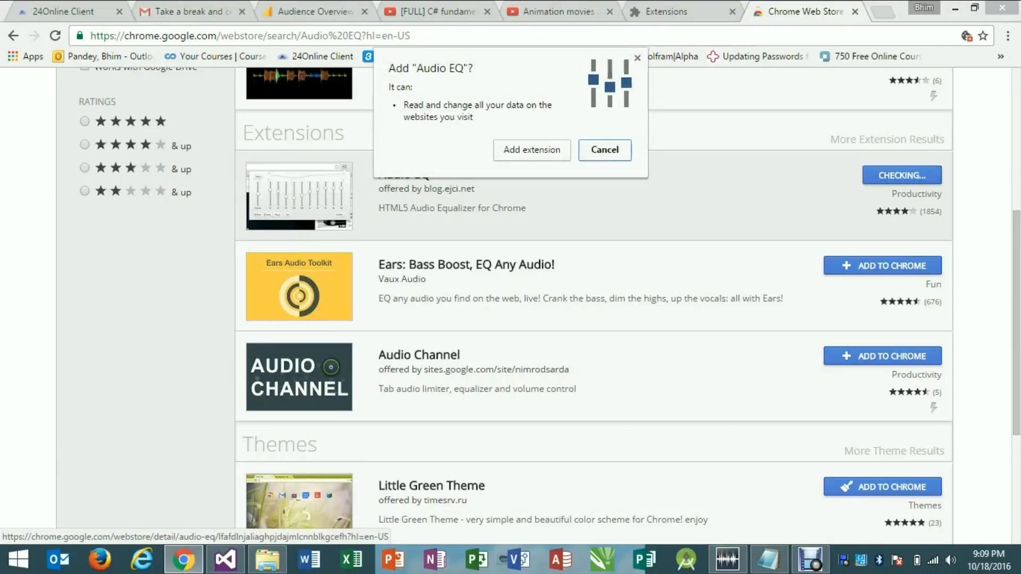
pyautogui.click(531, 148)
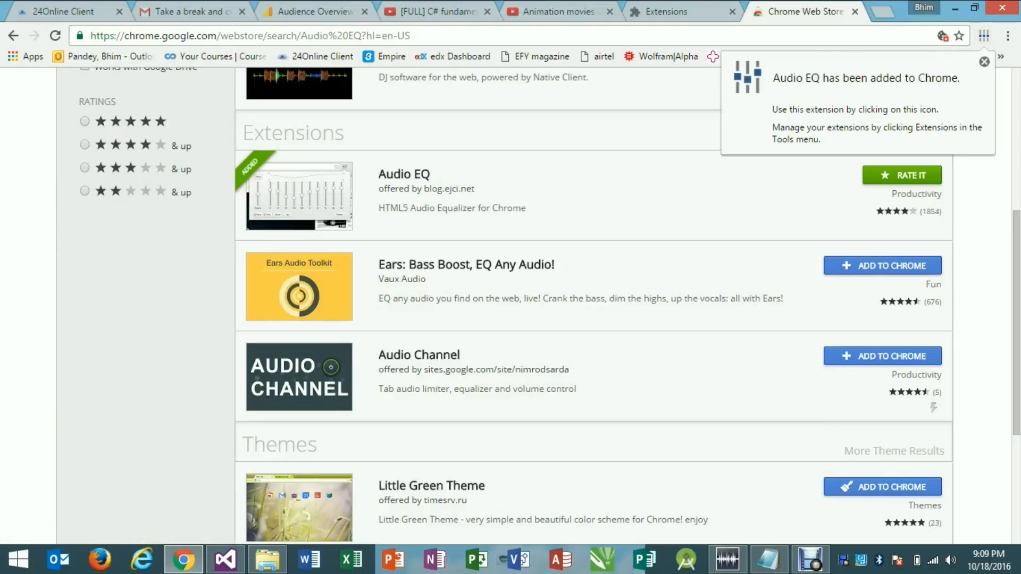
pyautogui.click(985, 62)
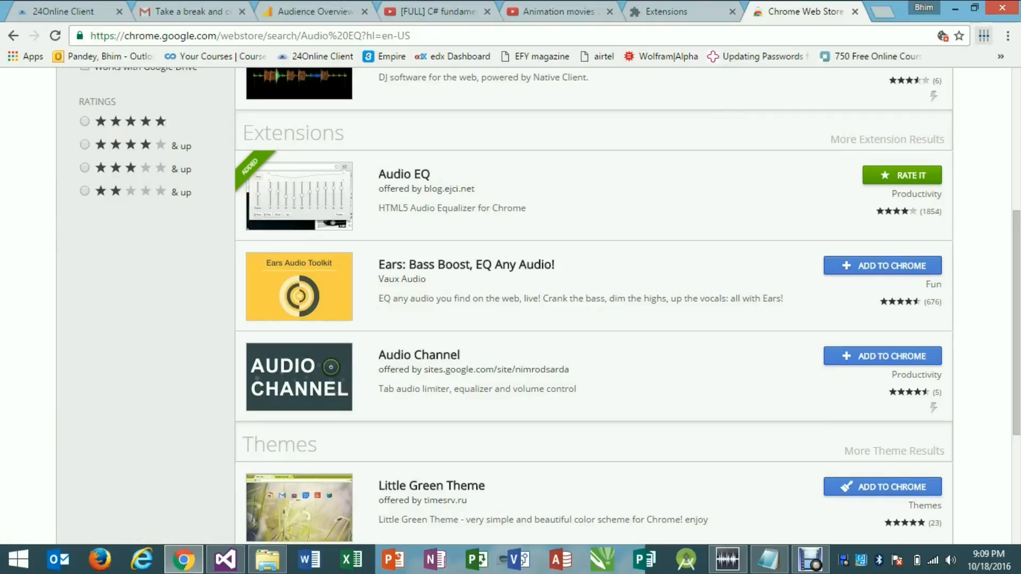
# Boost Preamp, 32 and 64 Hz to maximum and raise the 250, 1k, 4k and 8k bands.
pyautogui.click(984, 35)
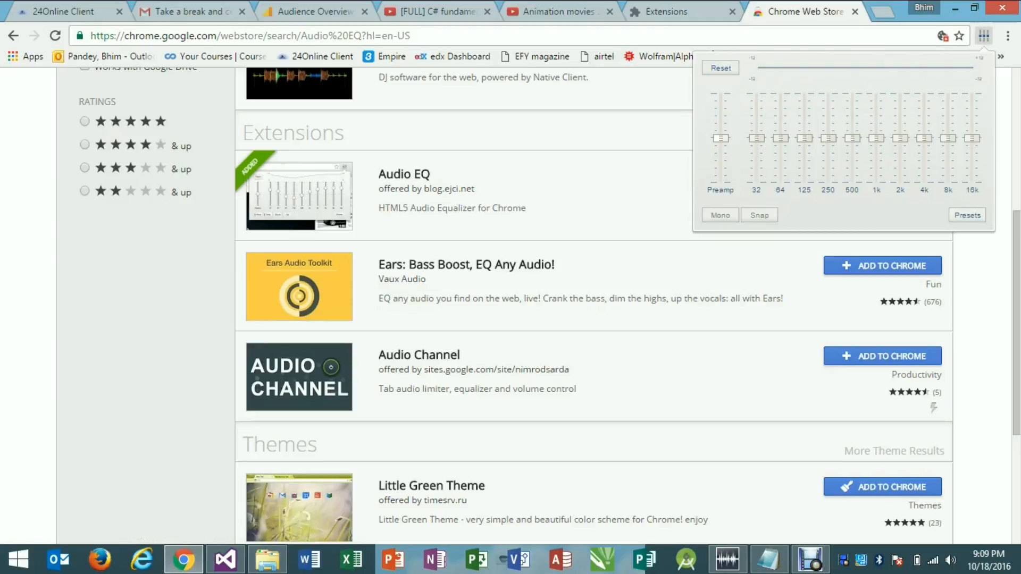
pyautogui.moveTo(720, 138); pyautogui.dragTo(720, 97)
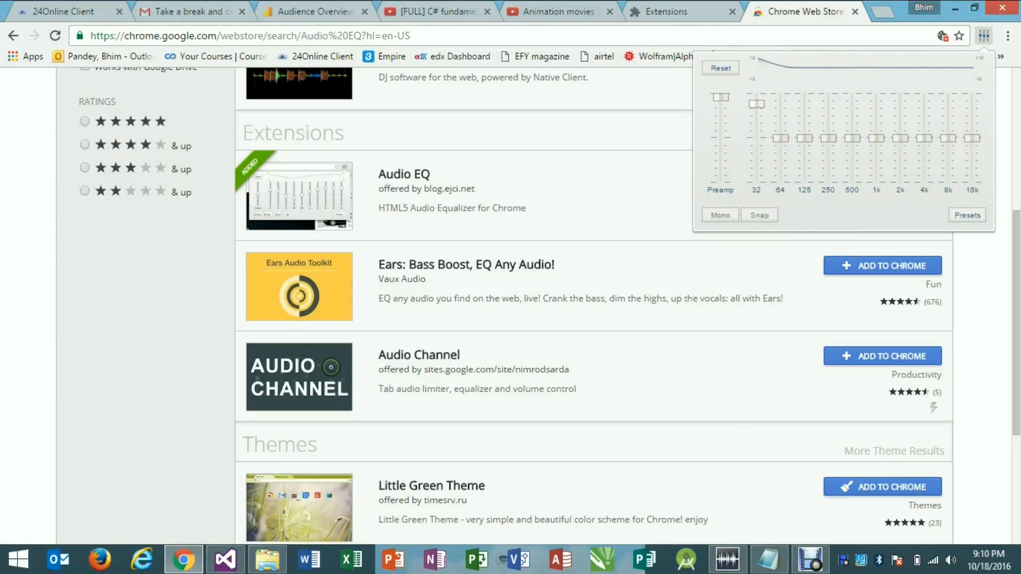
pyautogui.moveTo(756, 138); pyautogui.dragTo(756, 97)
pyautogui.moveTo(781, 138); pyautogui.dragTo(780, 98)
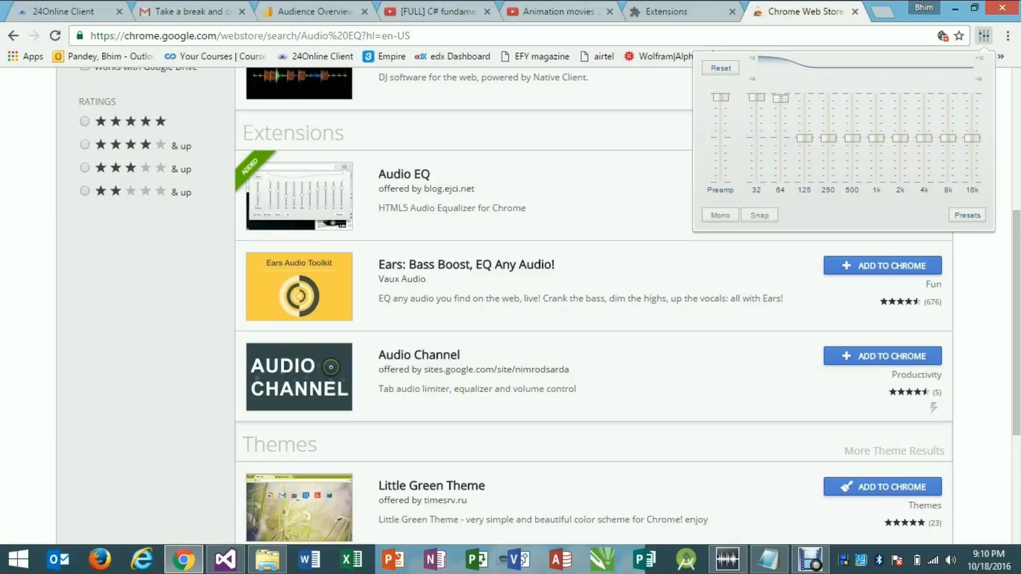
pyautogui.moveTo(828, 139); pyautogui.dragTo(828, 104)
pyautogui.moveTo(877, 138); pyautogui.dragTo(877, 106)
pyautogui.moveTo(924, 138)
pyautogui.mouseDown()
pyautogui.moveTo(923, 111)
pyautogui.moveTo(948, 127)
pyautogui.moveTo(948, 97)
pyautogui.mouseUp()
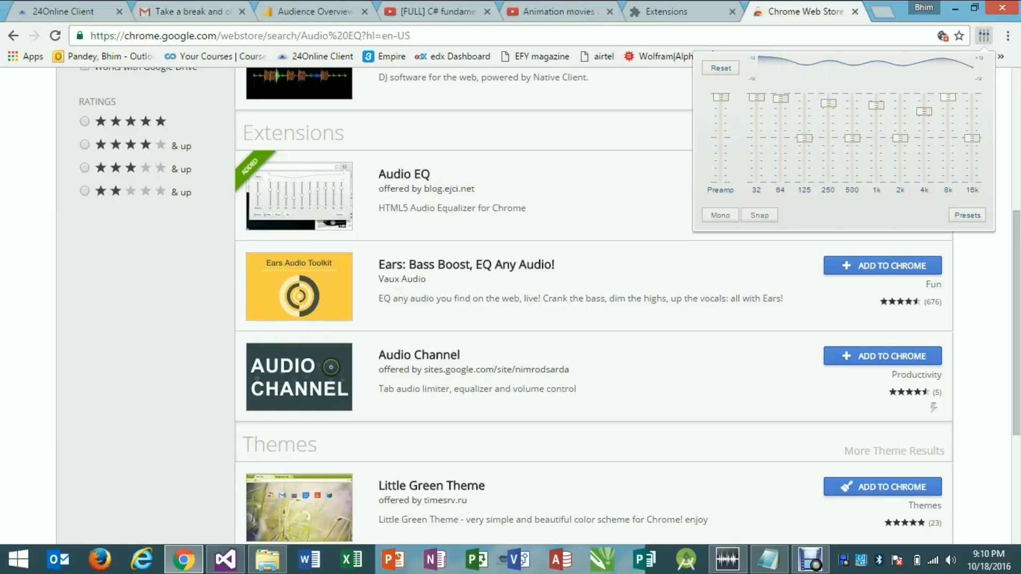